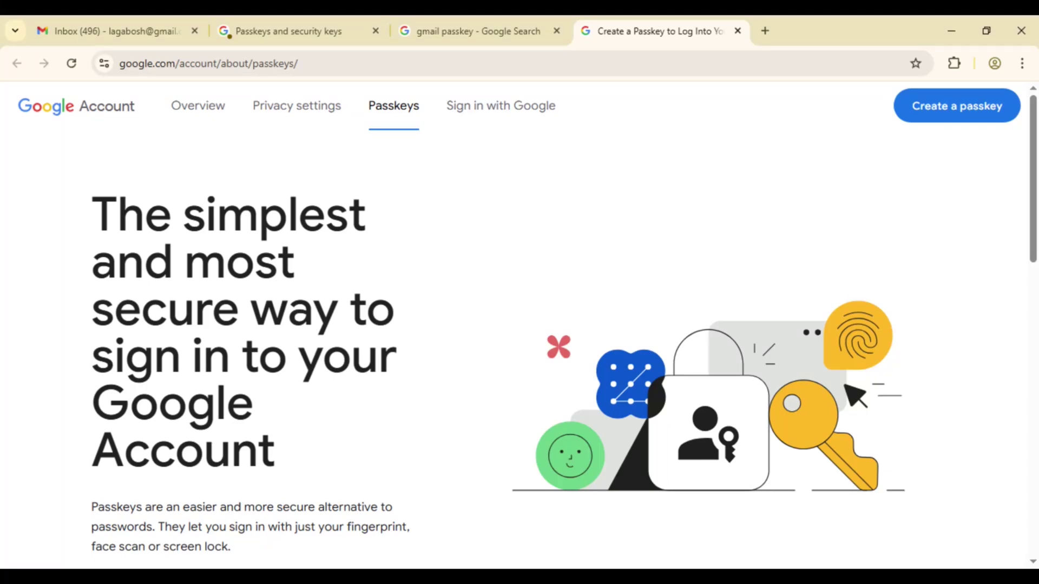
Scroll the Passkeys and security keys page to read the warning that passkeys can't be created here
scroll(519, 325, "down", 3)
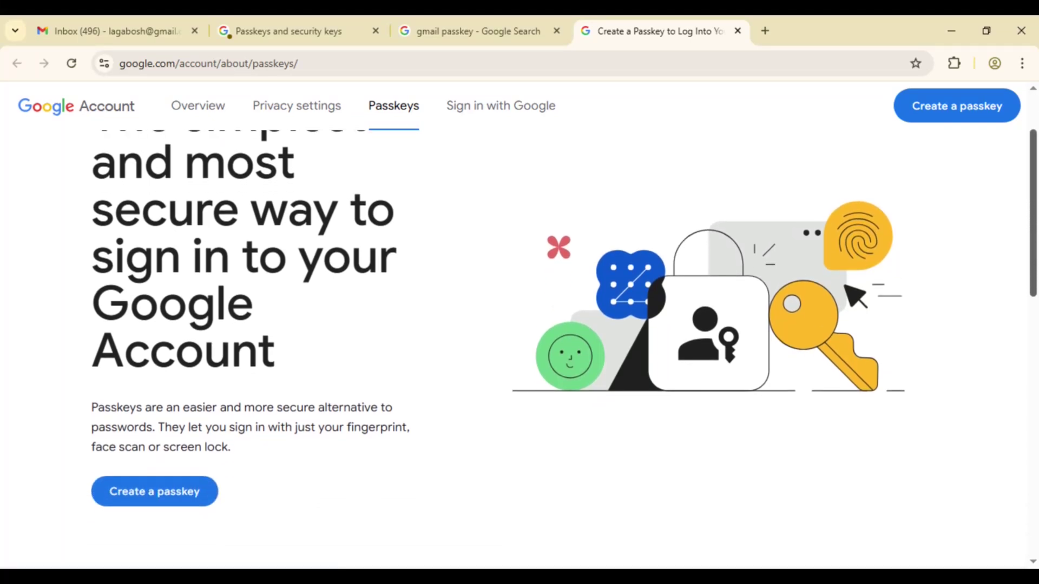
scroll(520, 325, "down", 5)
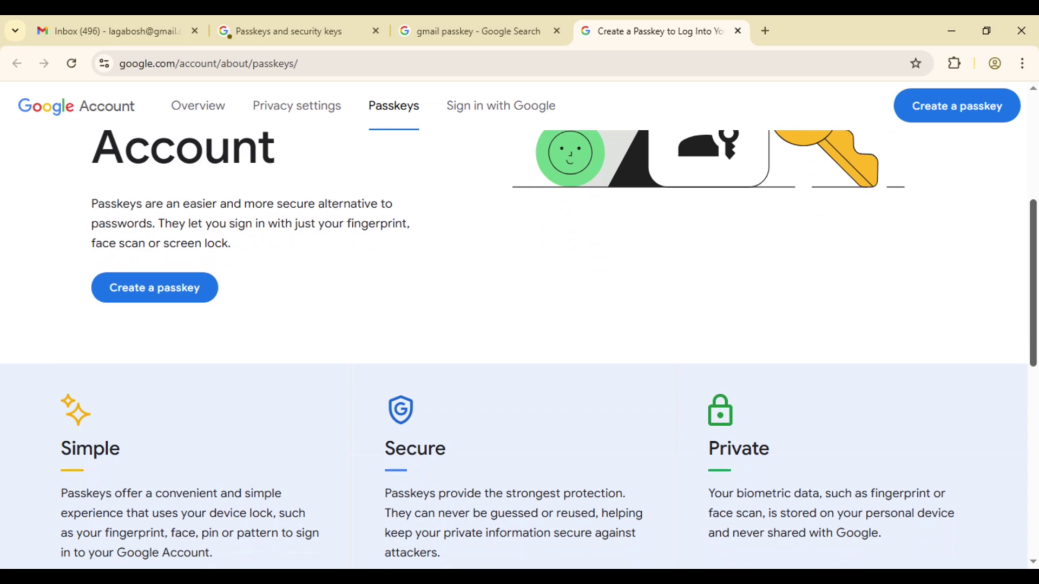
scroll(520, 325, "down", 7)
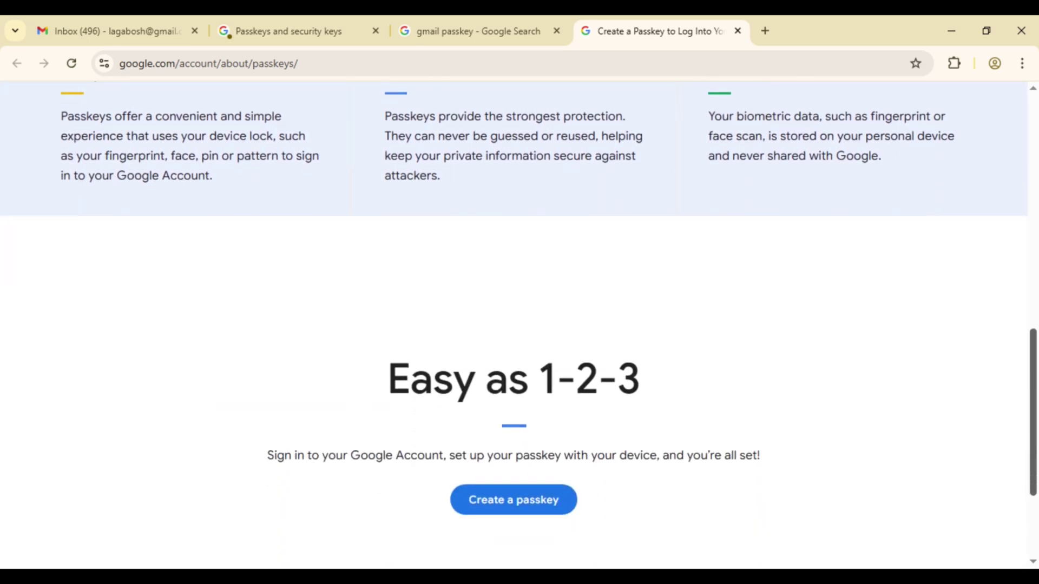
scroll(520, 325, "down", 2)
scroll(519, 325, "up", 14)
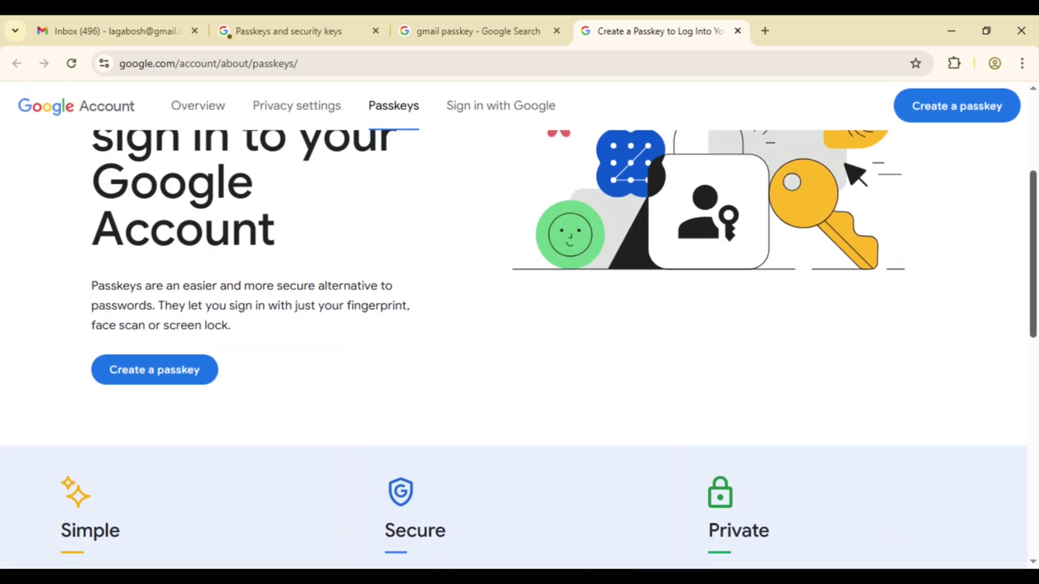
scroll(519, 325, "up", 1)
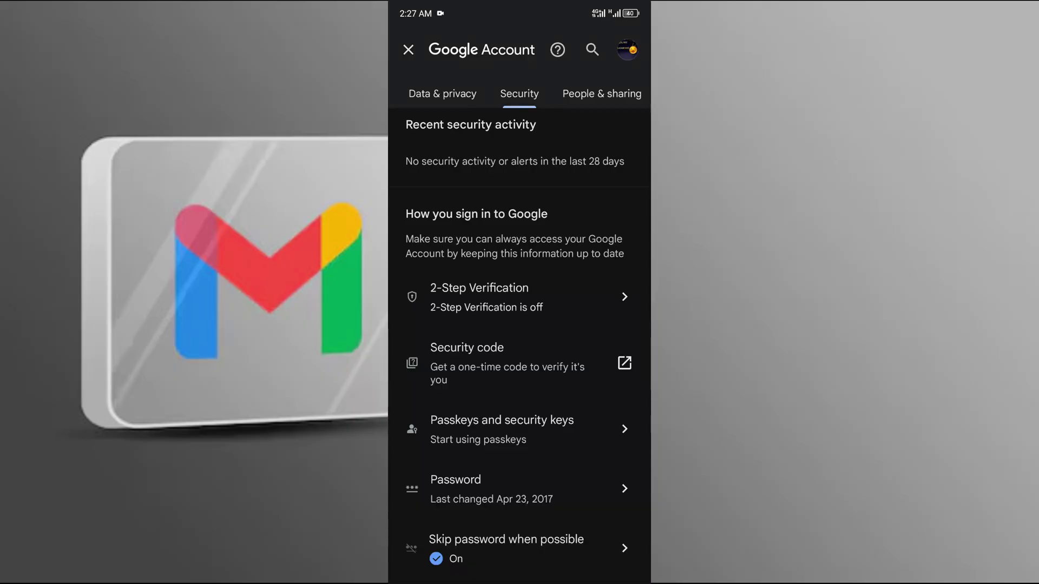
scroll(520, 347, "down", 1)
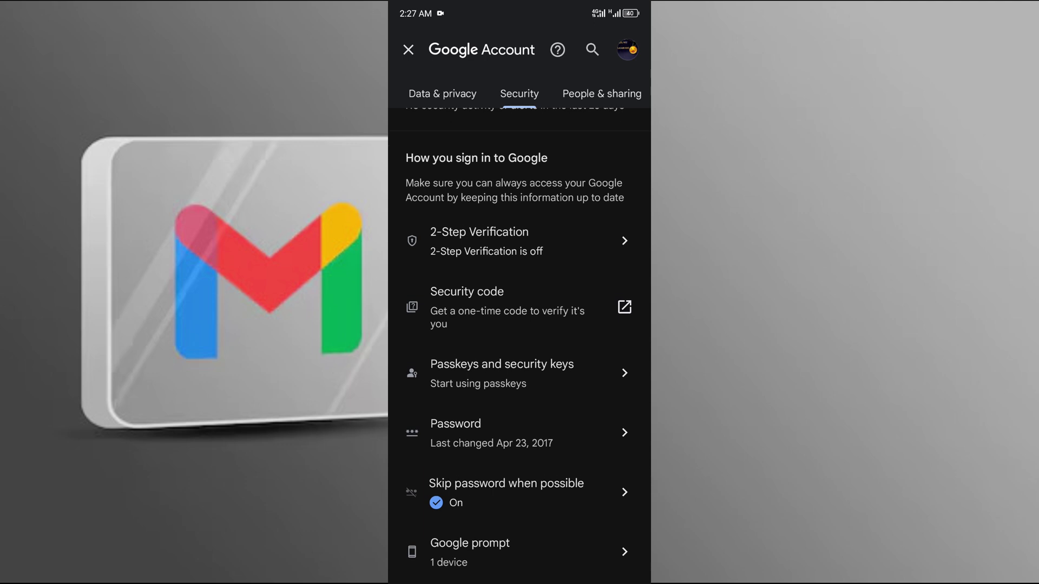
left_click(503, 366)
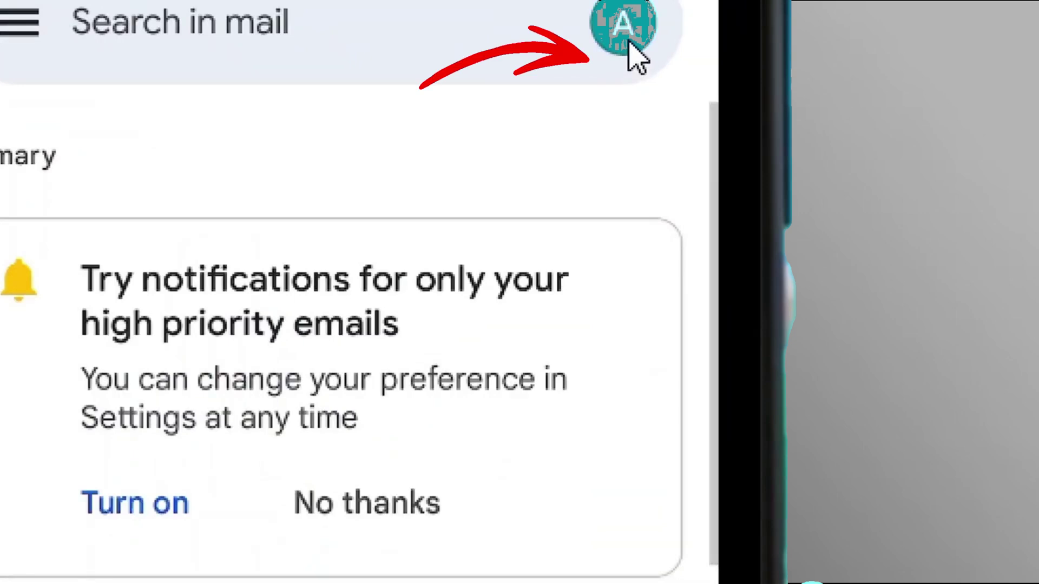
left_click(627, 33)
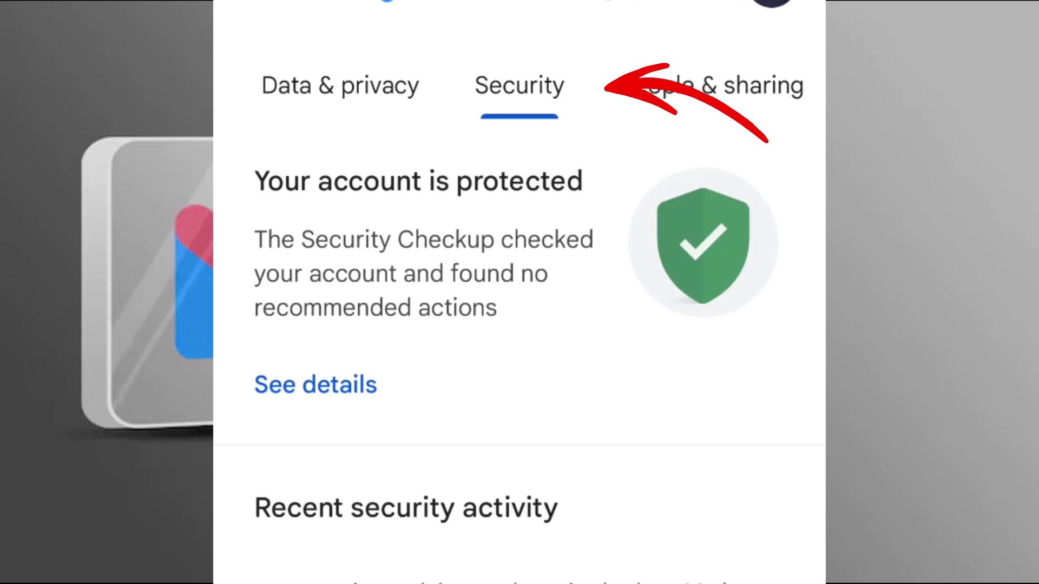
scroll(520, 325, "down", 5)
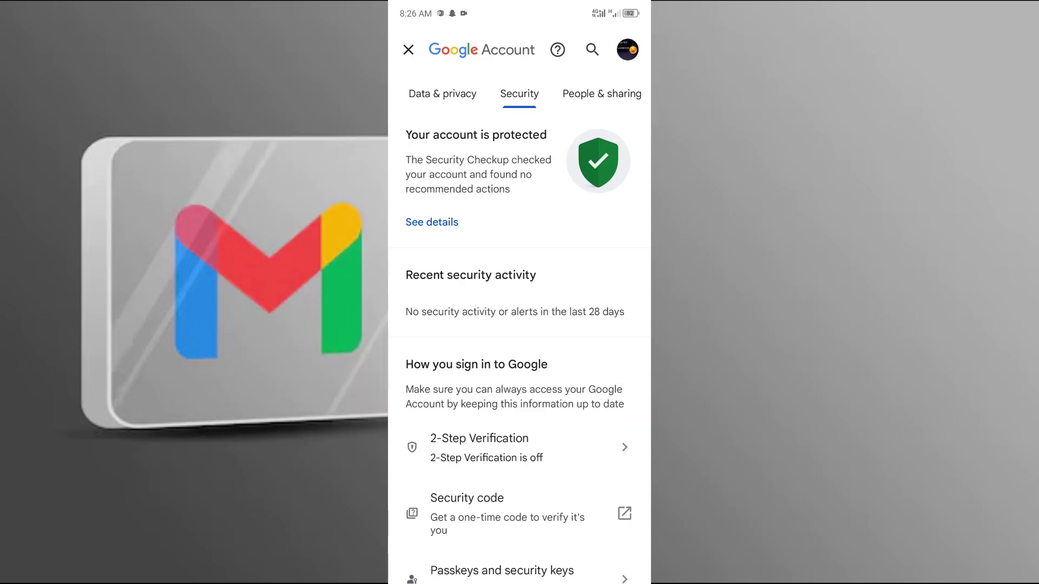
scroll(519, 346, "down", 5)
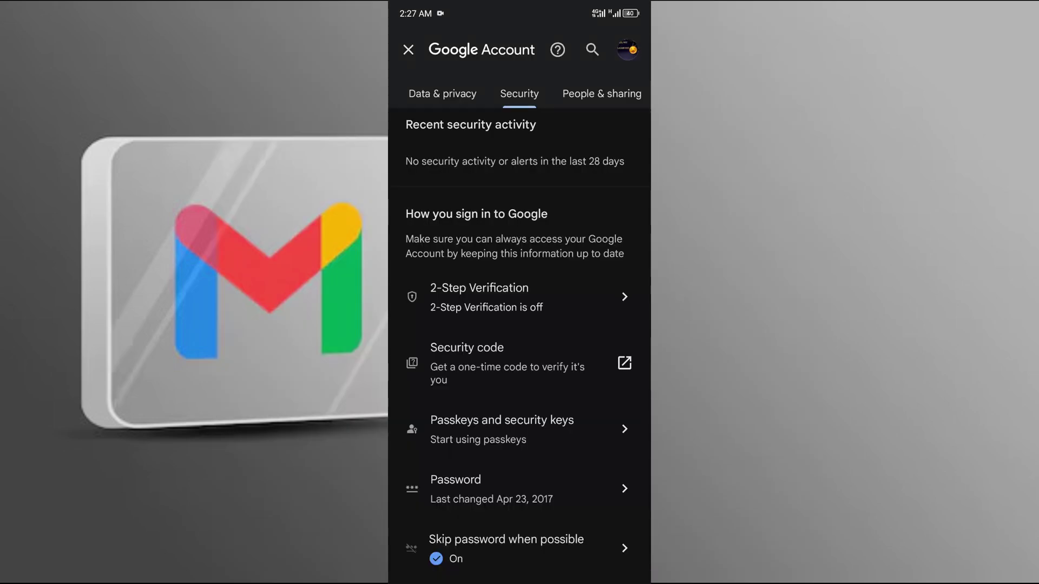
scroll(519, 347, "down", 2)
scroll(519, 326, "down", 2)
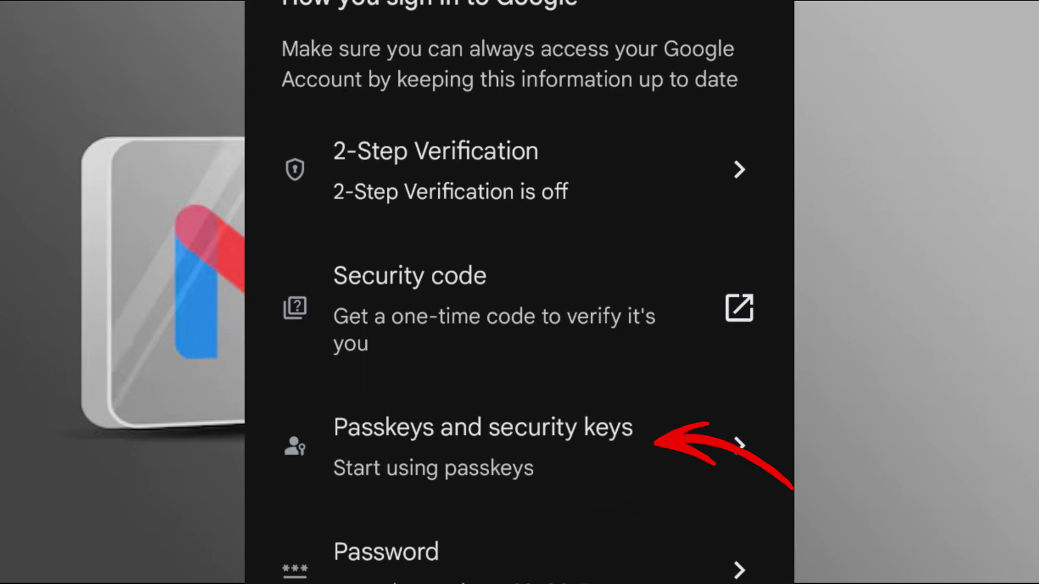
Open Passkeys and security keys on the phone and create a passkey for the account
left_click(482, 447)
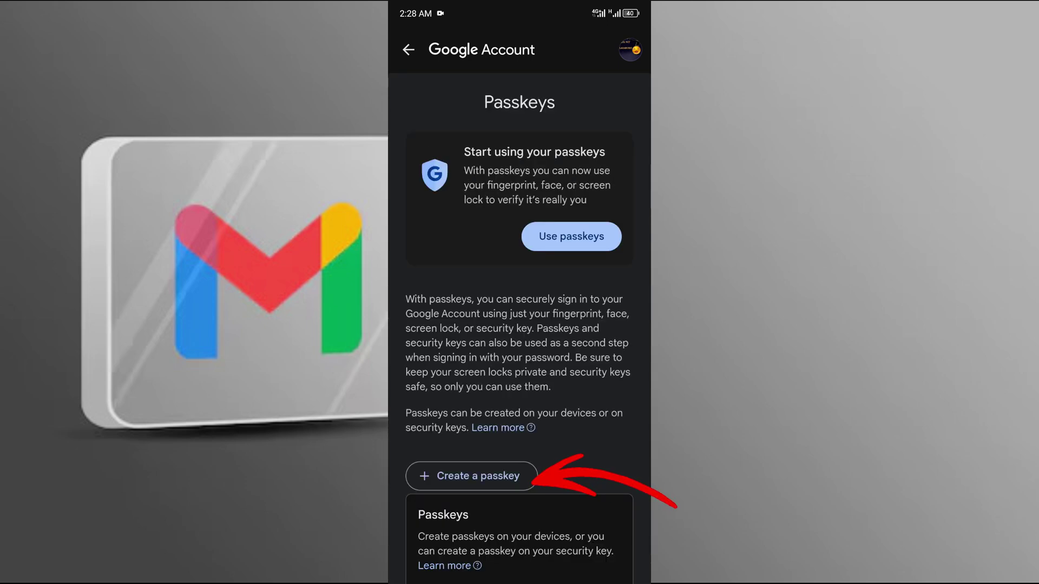
scroll(519, 324, "down", 3)
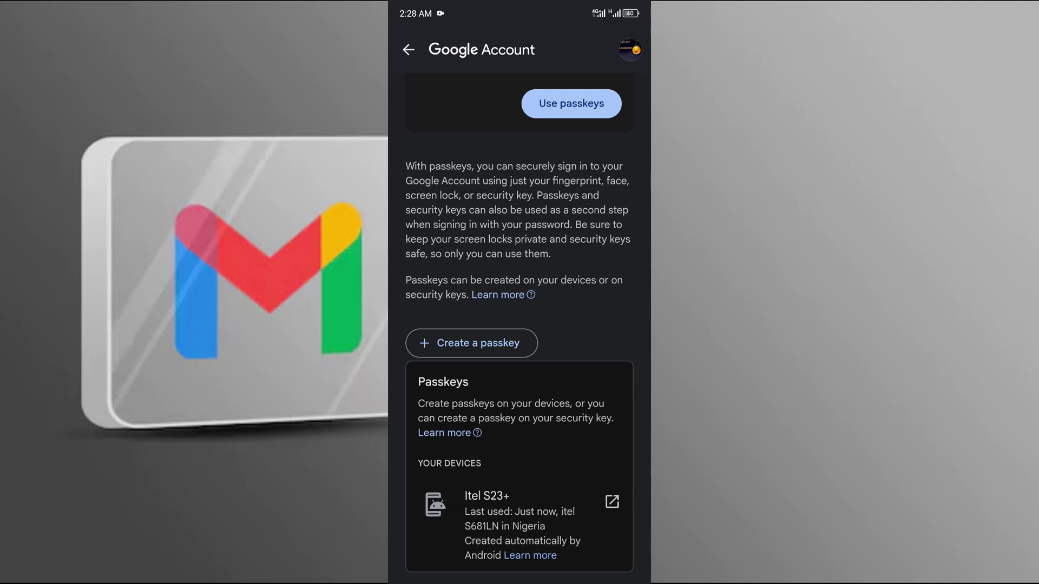
scroll(520, 325, "up", 3)
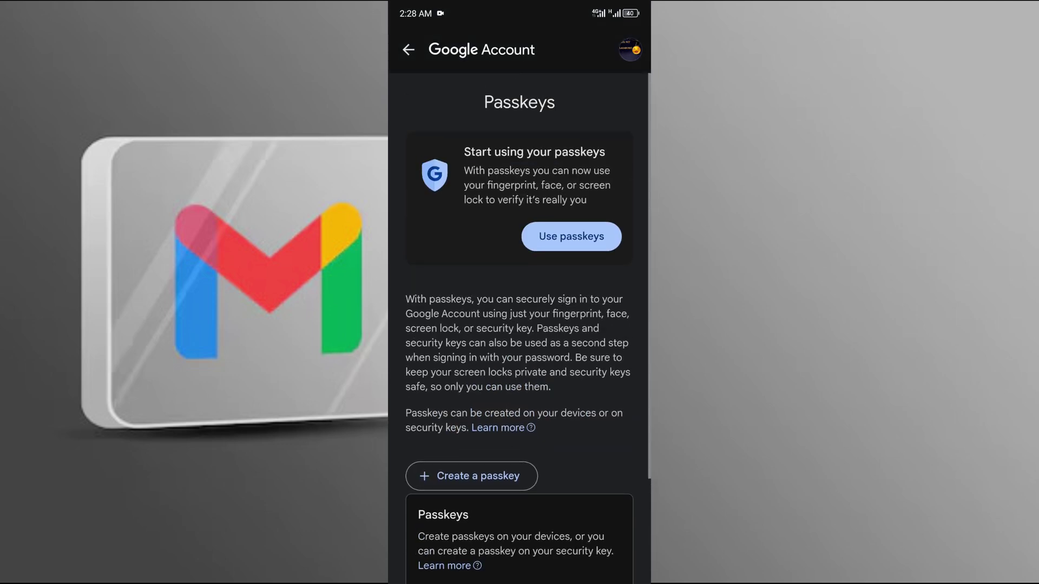
scroll(519, 326, "down", 1)
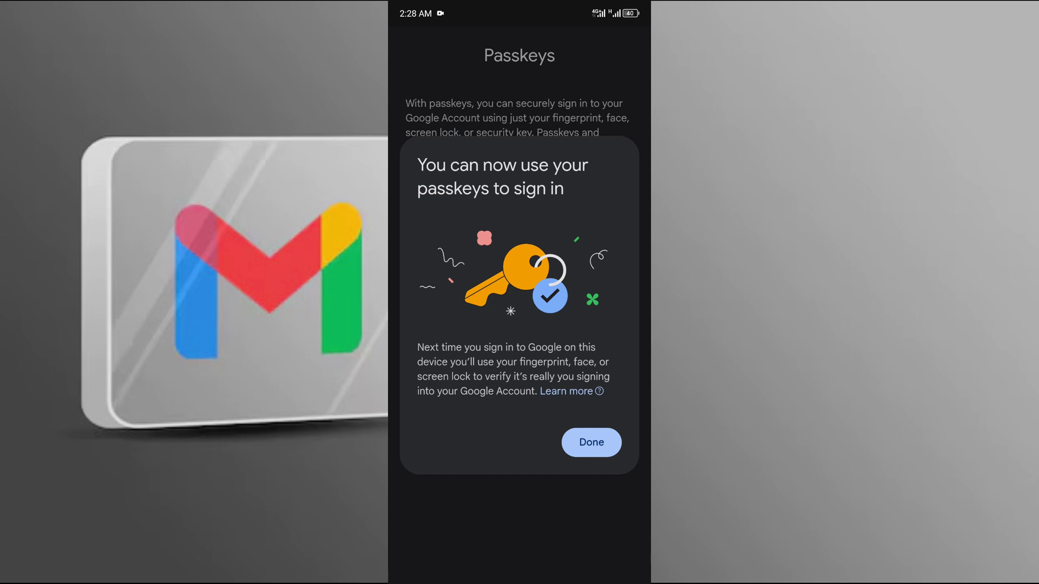
Dismiss the confirmation and open the 1 passkey listed under How you sign in to Google
left_click(592, 442)
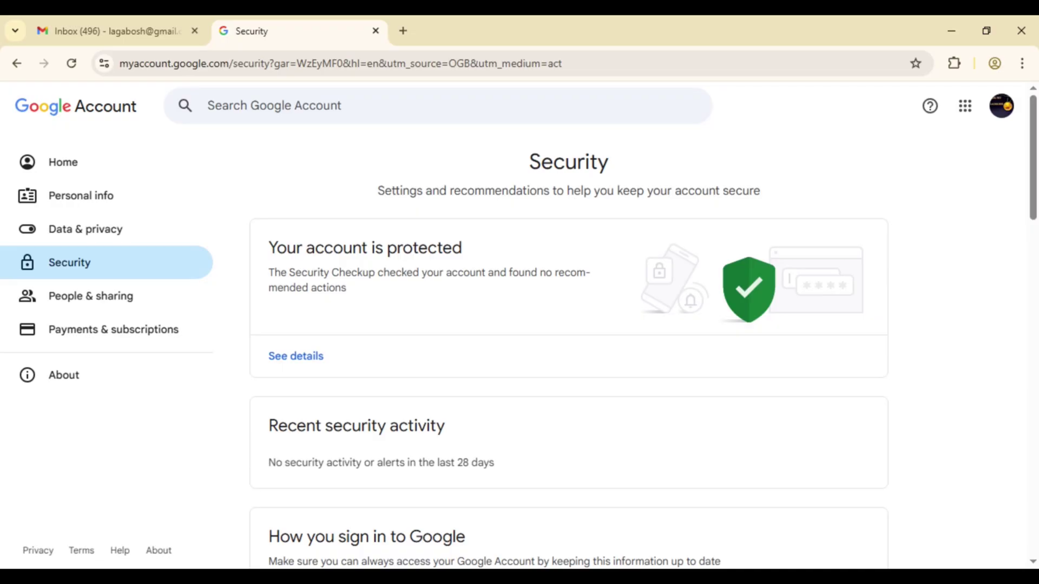
scroll(568, 351, "down", 5)
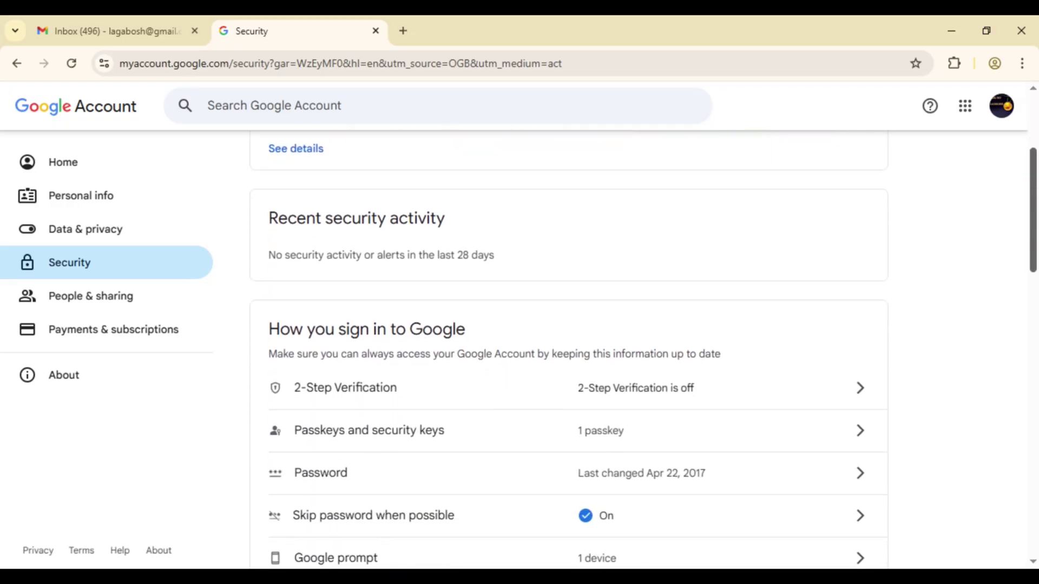
scroll(568, 352, "down", 2)
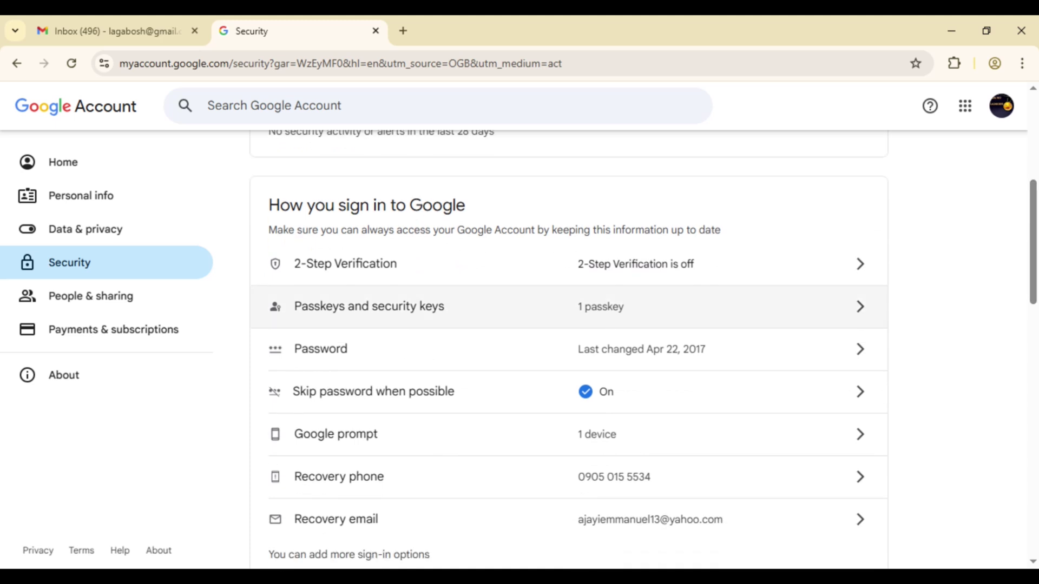
left_click(380, 306)
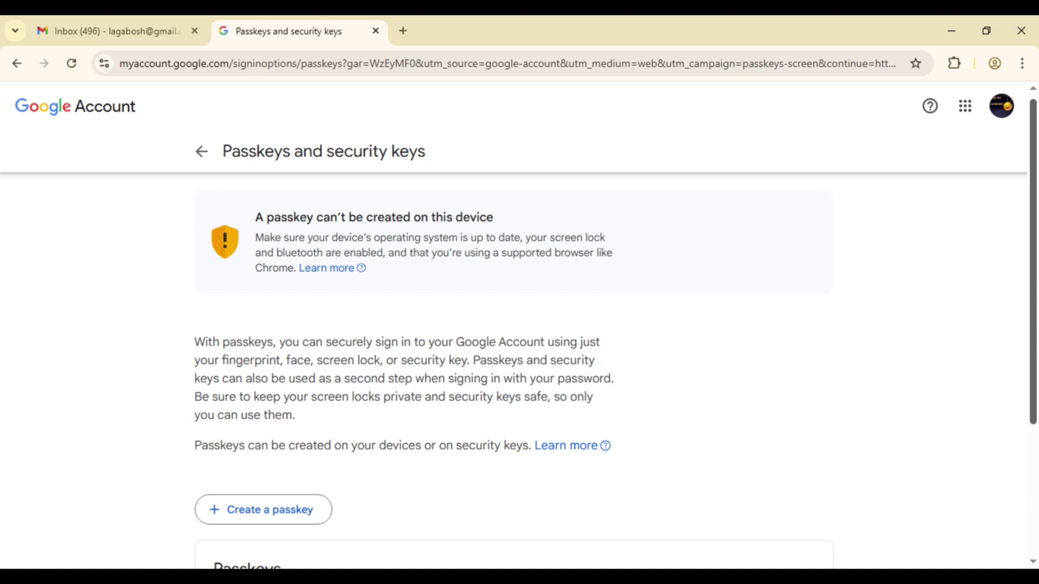
scroll(615, 334, "down", 2)
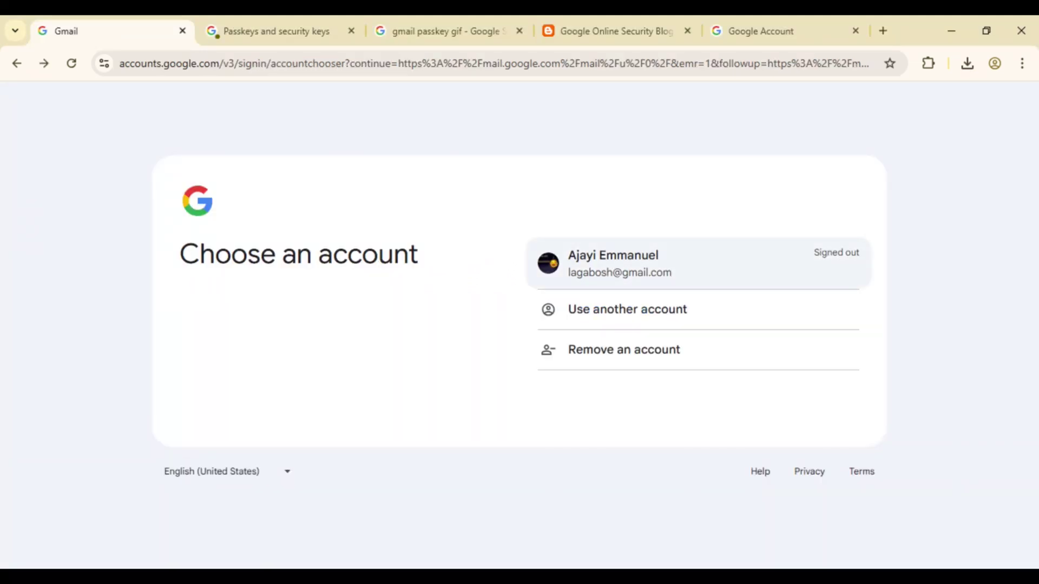
Pick the signed-out account, choose Try another way, and select Use your passkey
left_click(611, 264)
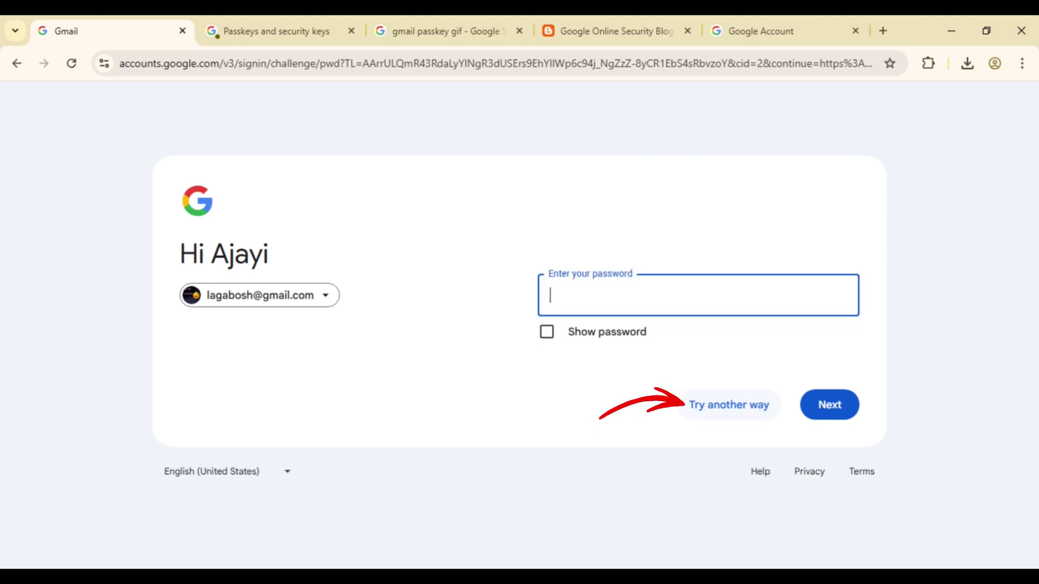
left_click(727, 405)
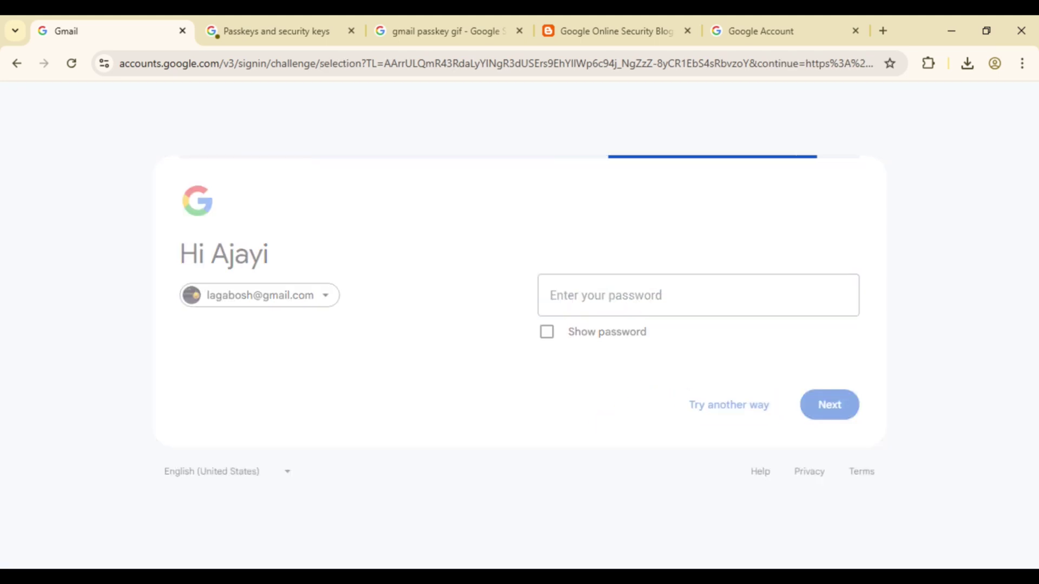
left_click(617, 343)
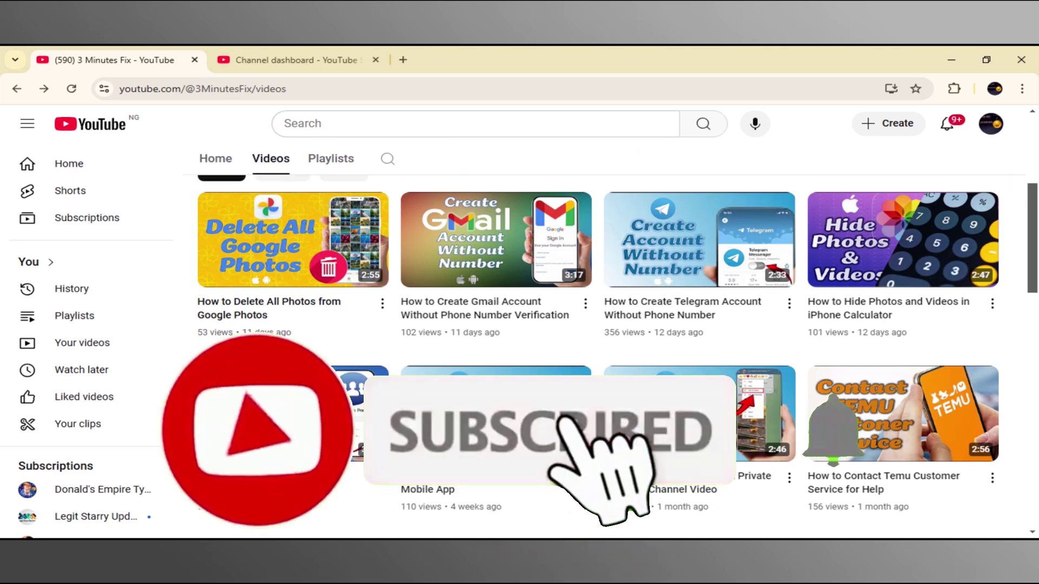
scroll(594, 352, "down", 1)
scroll(595, 351, "up", 2)
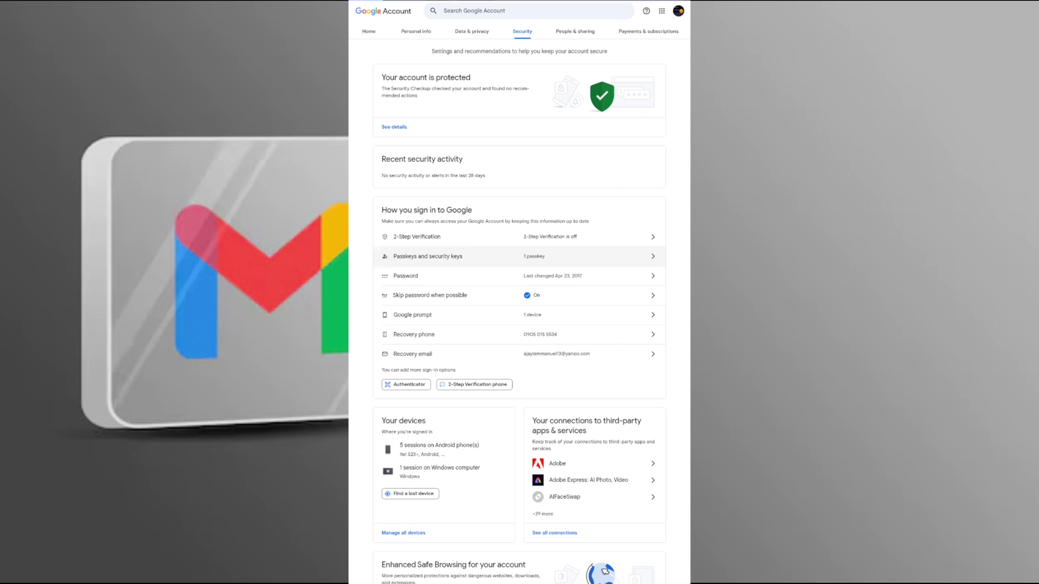
left_click(428, 257)
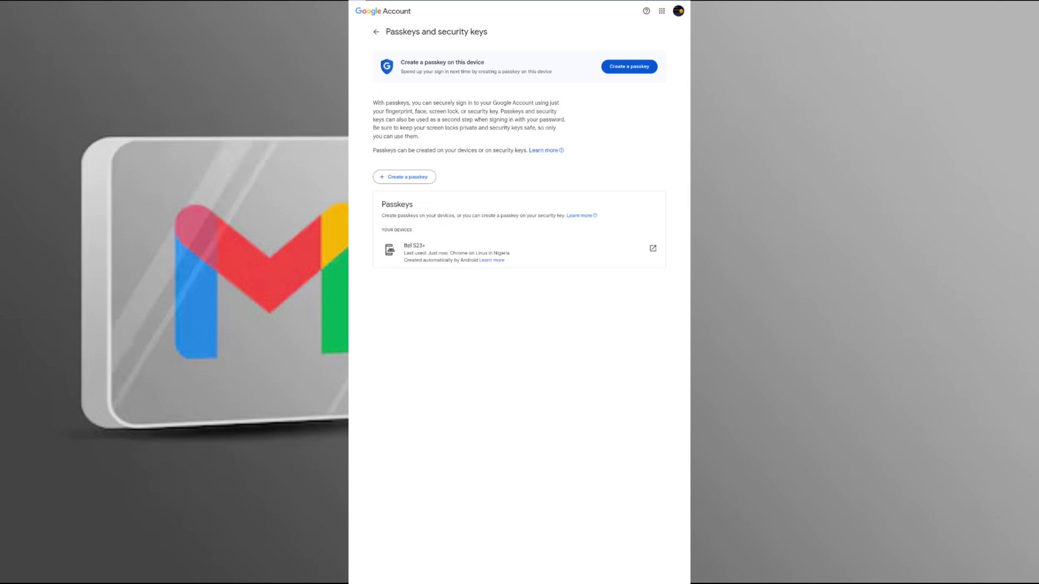
key("alt+Left")
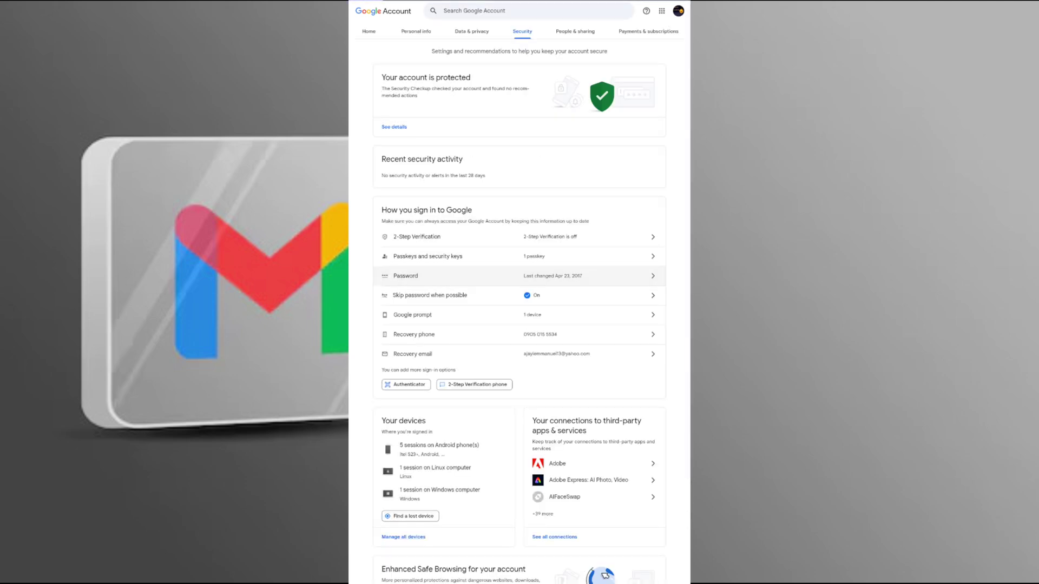
Open the Password row on the Security page to reach the new-password form
left_click(412, 276)
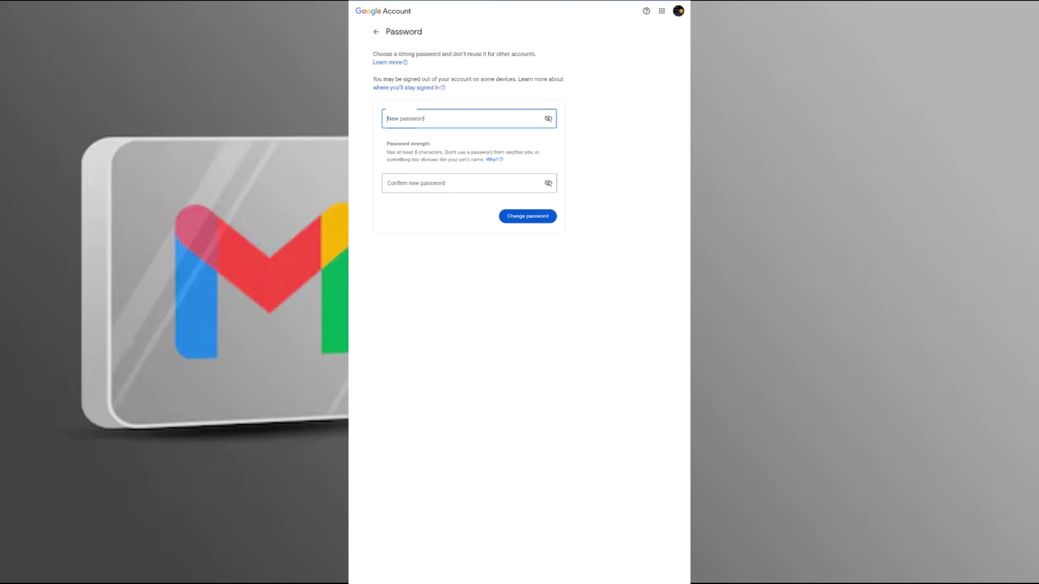